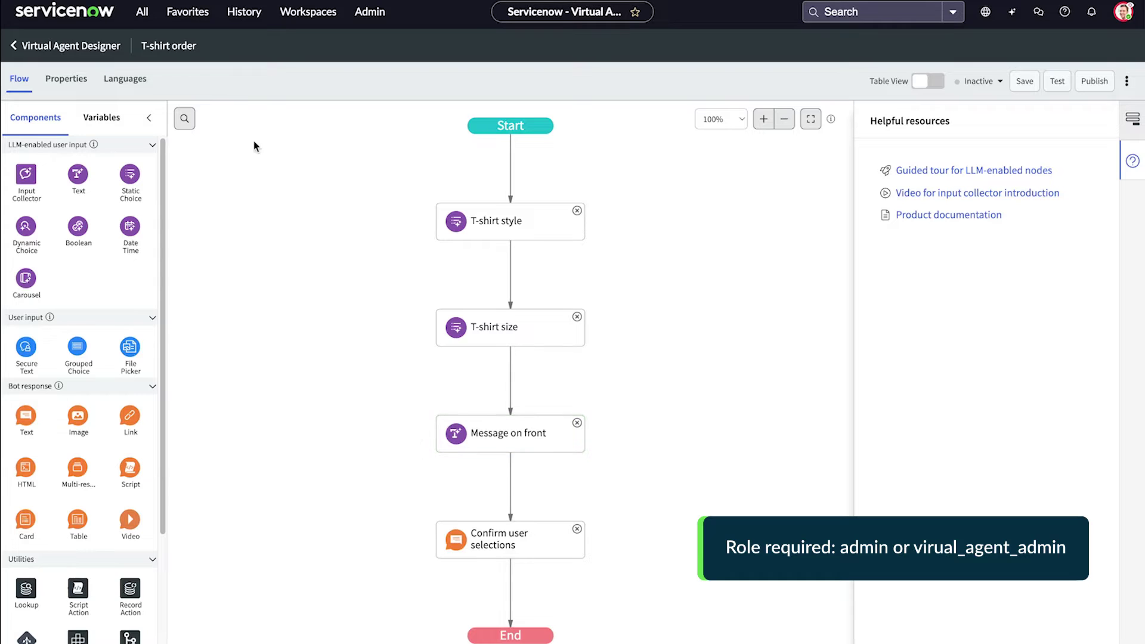
Step: Go from the topic properties back to the flow canvas and select the T-shirt style node
left_click(66, 79)
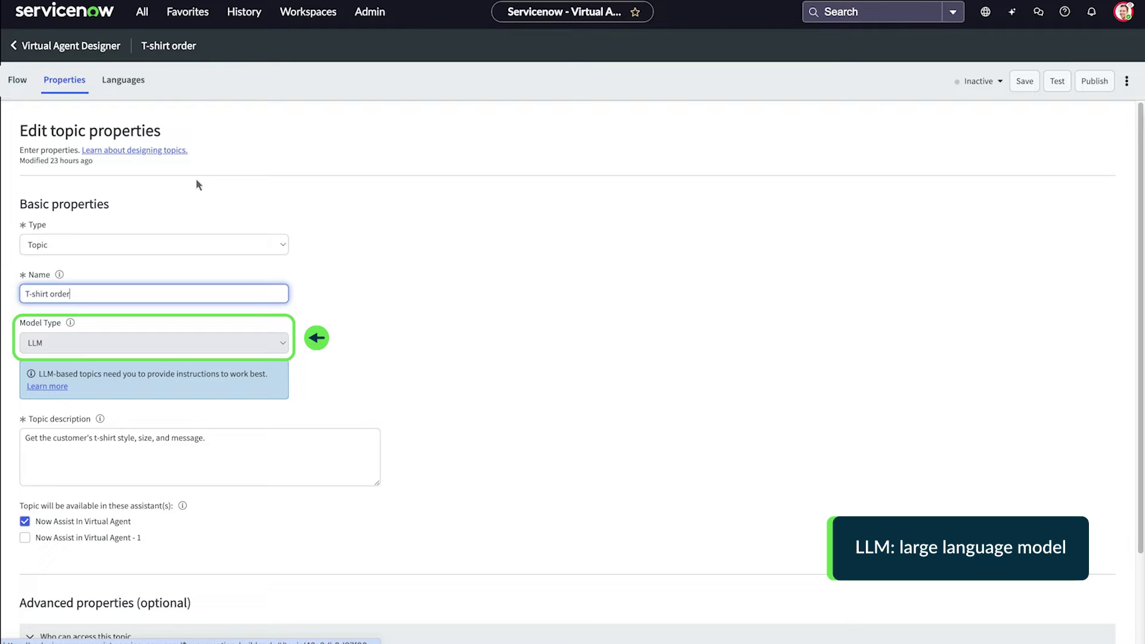
left_click(19, 80)
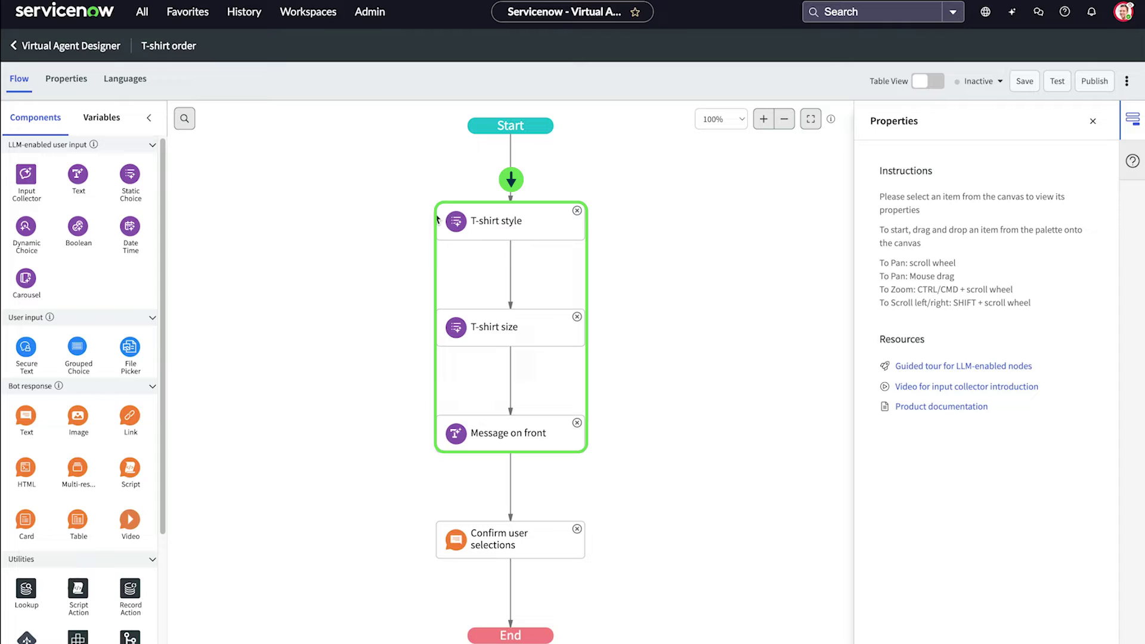
left_click(485, 227)
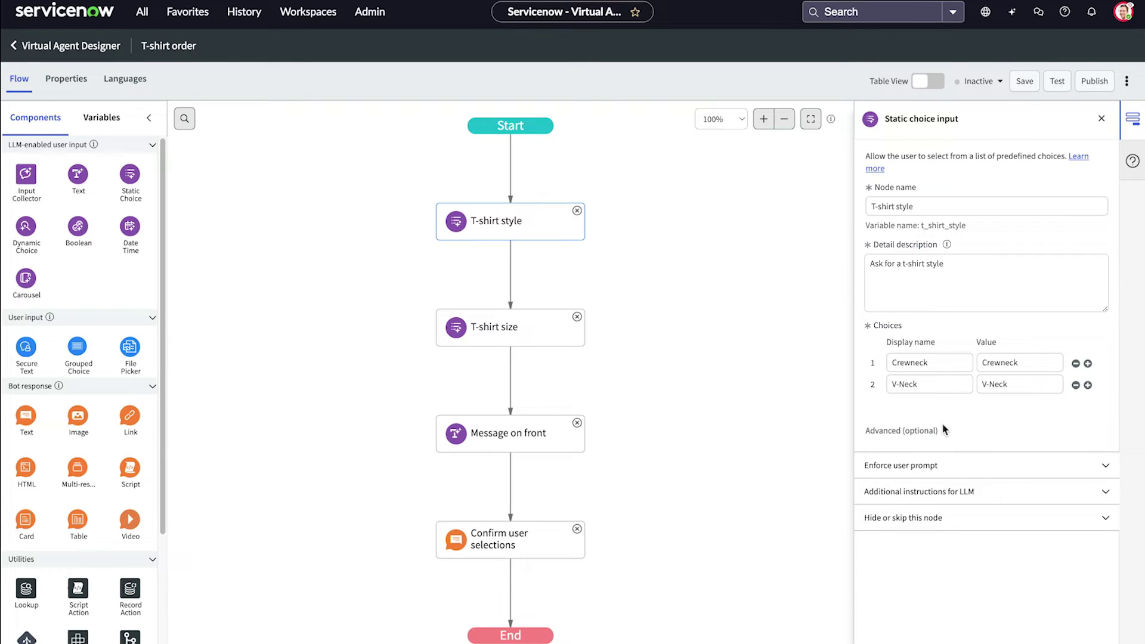
Step: Toggle T-shirt style's Enforce user prompt on and back off, then select Confirm user selections
left_click(934, 471)
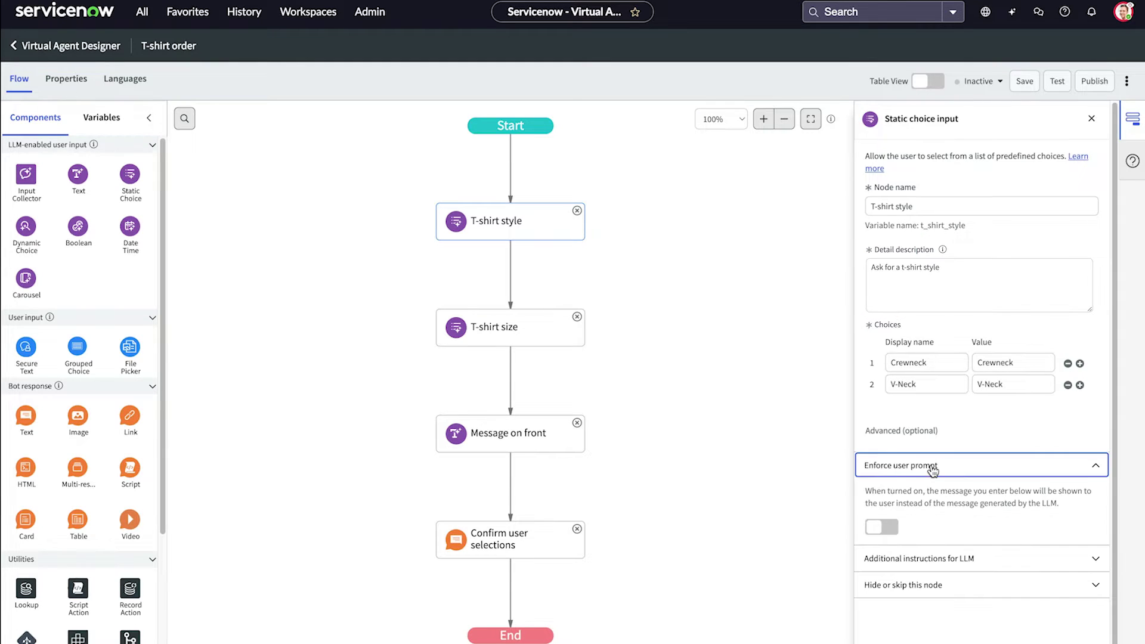
left_click(881, 528)
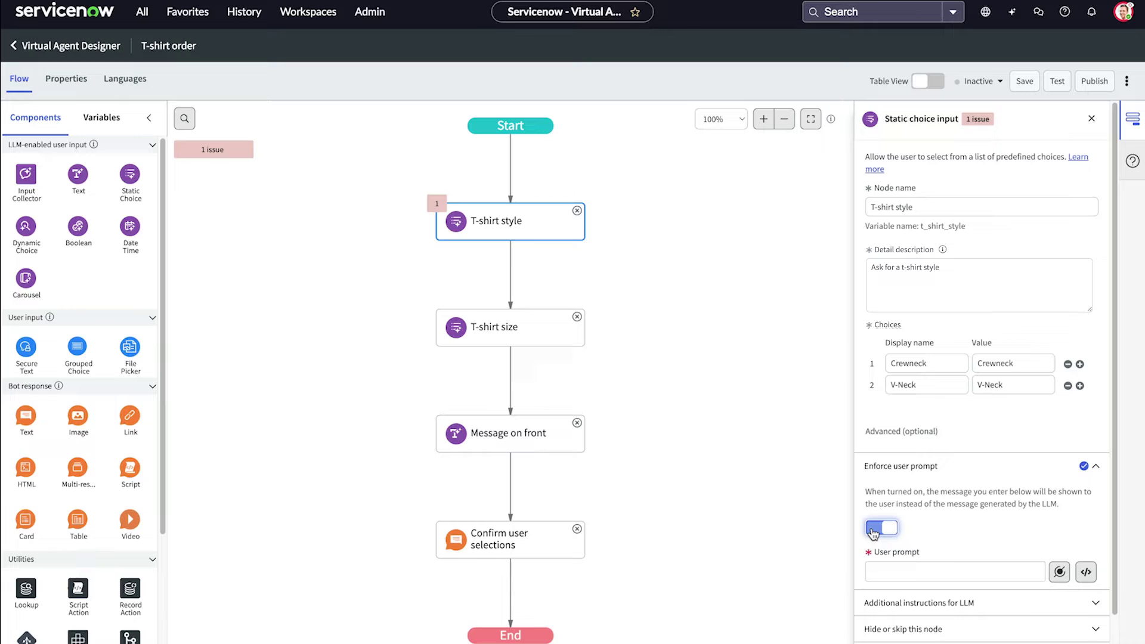
left_click(874, 529)
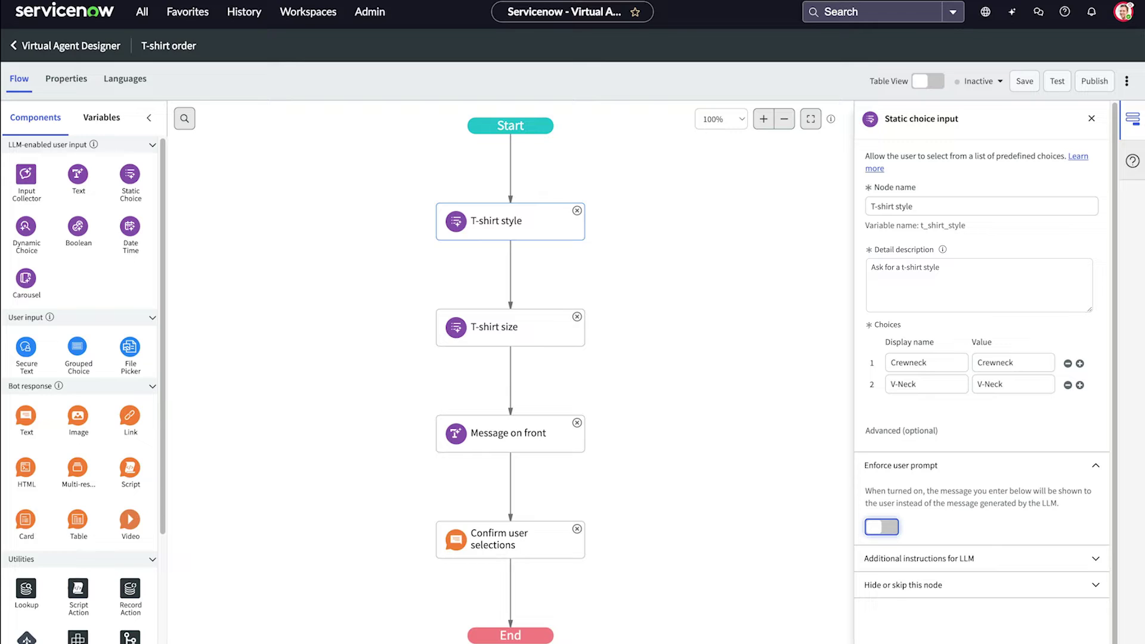
left_click(513, 528)
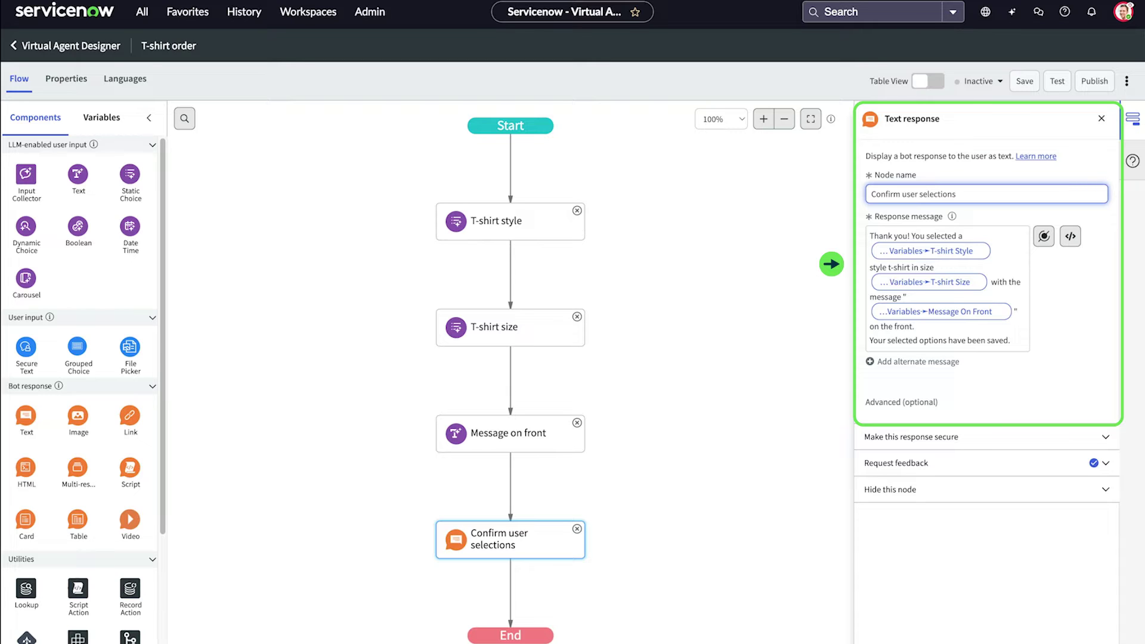
Step: Show the Input Variables for the response message: Message On Front, T-shirt Size, T-shirt Style, User
left_click(1044, 236)
left_click(1103, 292)
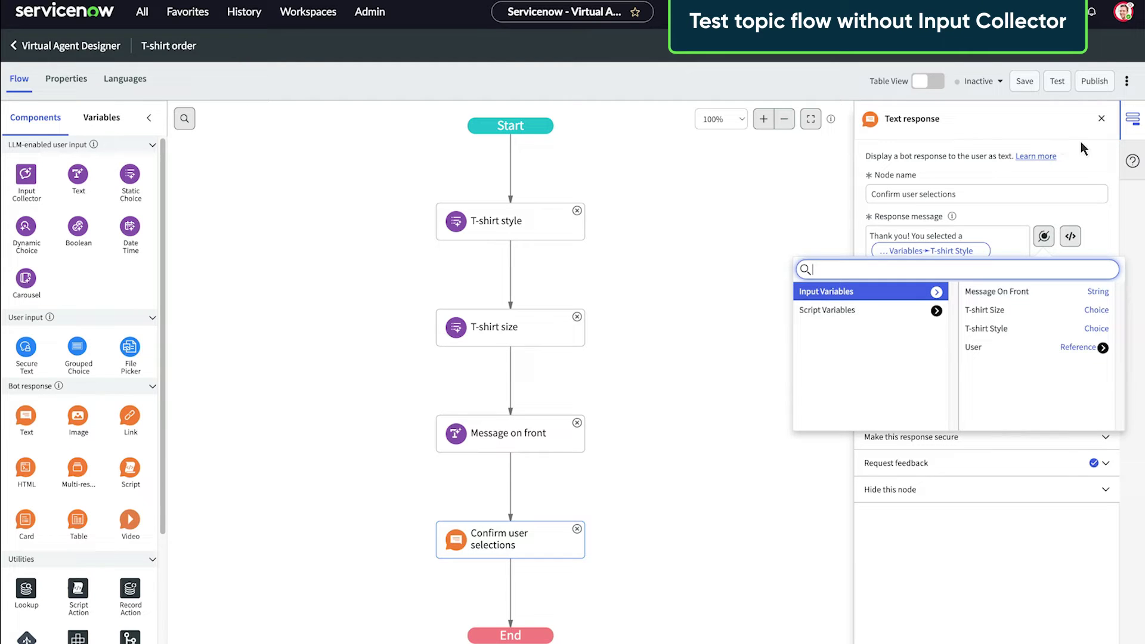
Step: Test-chat the topic answering Crewneck, Large and 'Life is good!' as the front message
left_click(1056, 81)
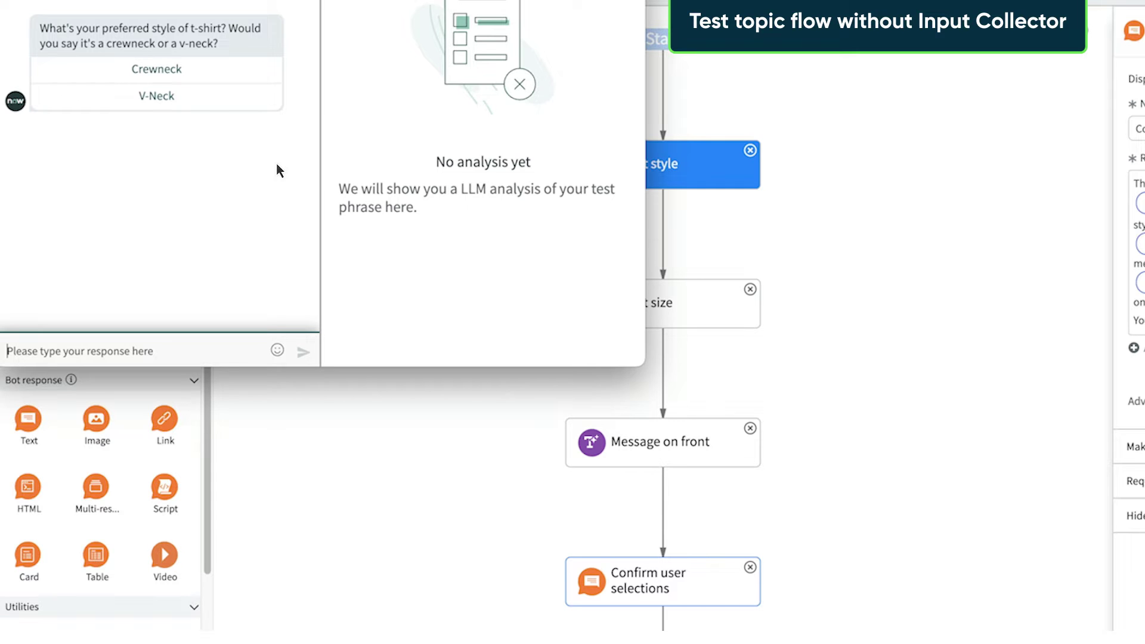
left_click(156, 69)
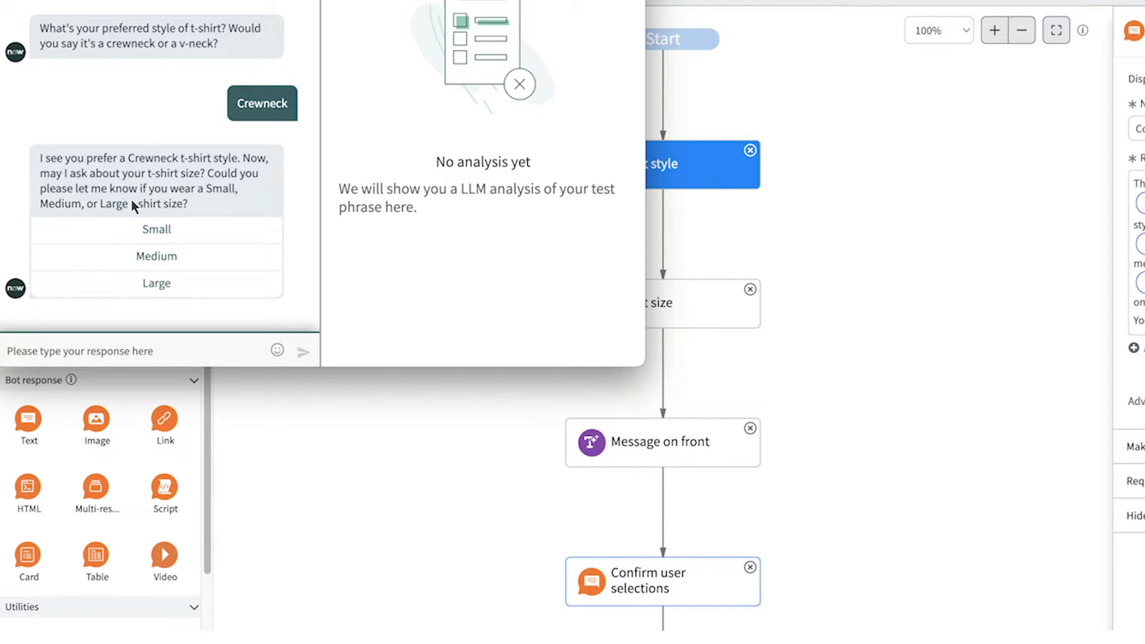
left_click(116, 289)
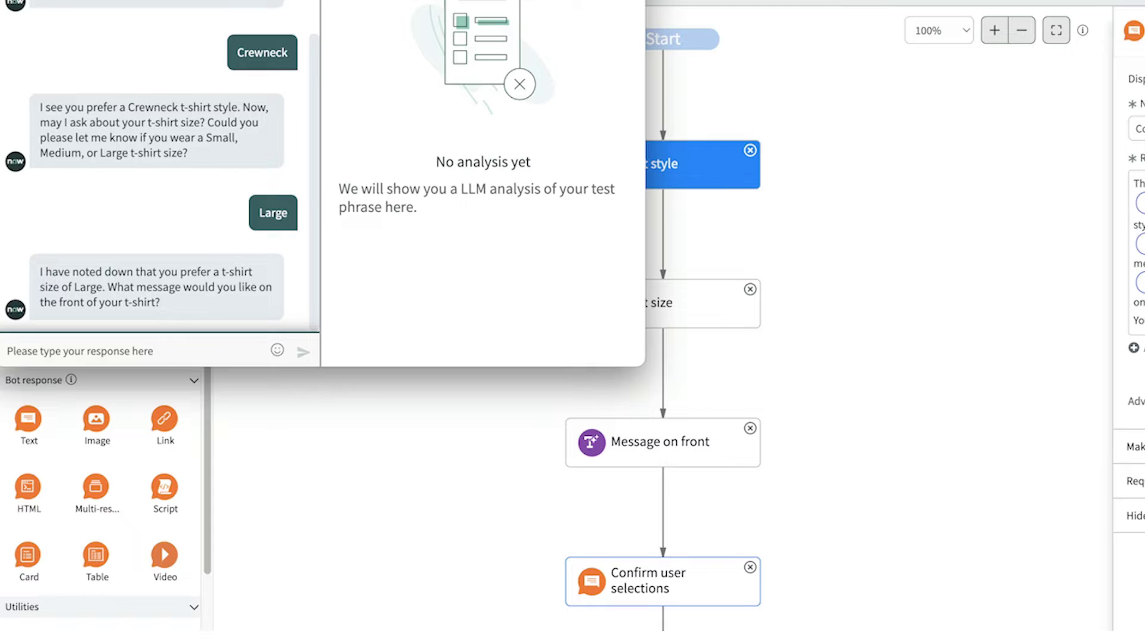
type("Life is good!")
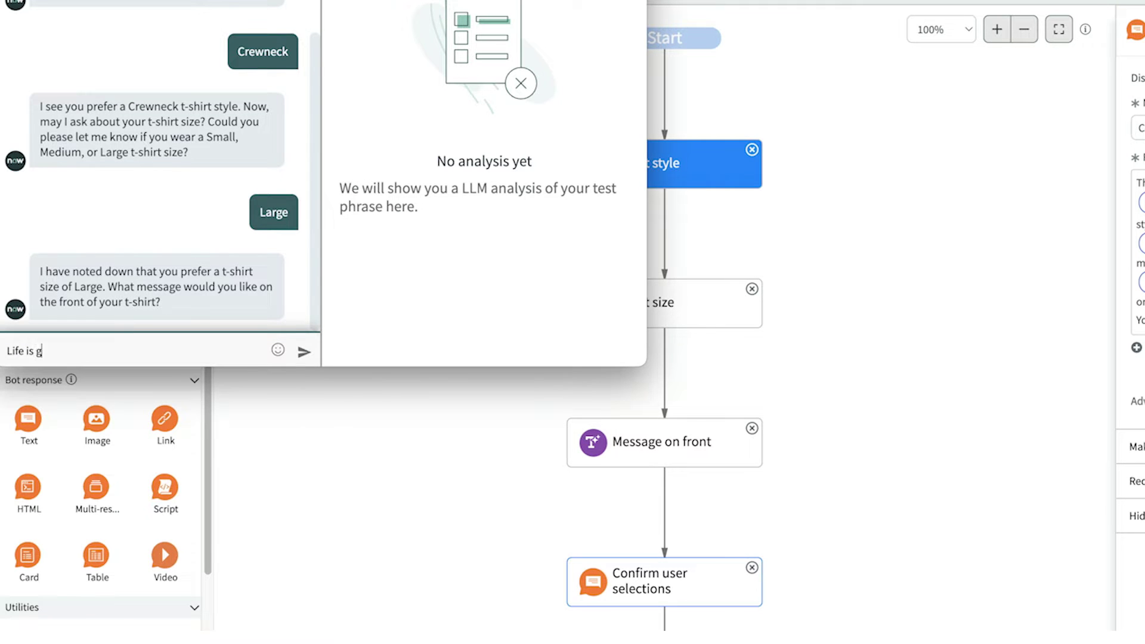
left_click(301, 353)
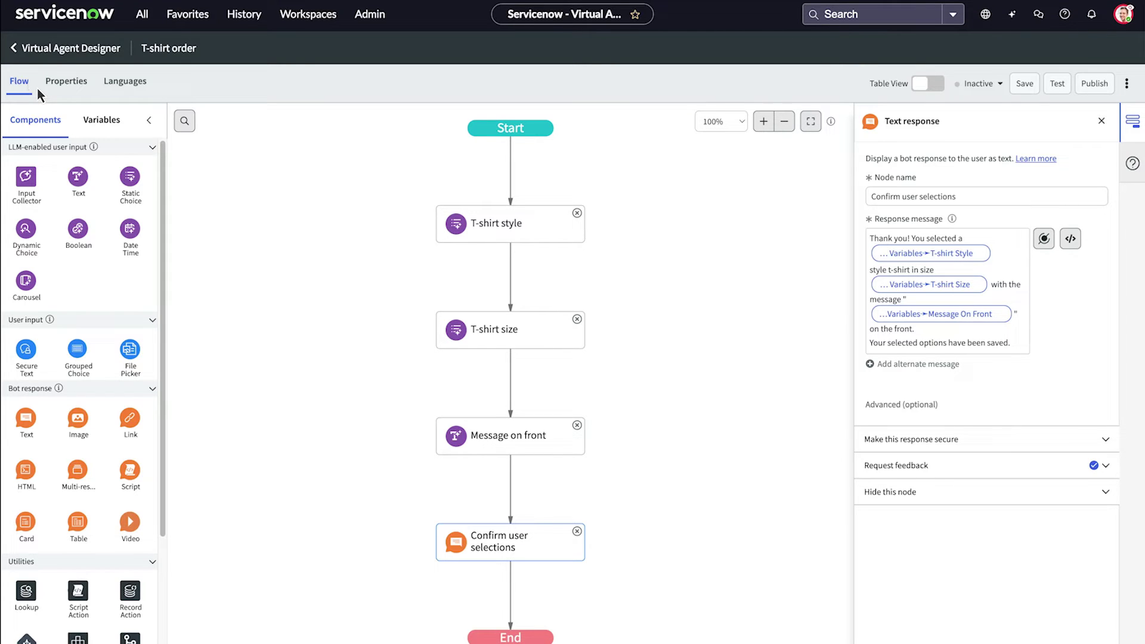
Step: Drop an Input Collector below Start and name it 'T-shirt options'
left_click_drag(26, 178, 512, 182)
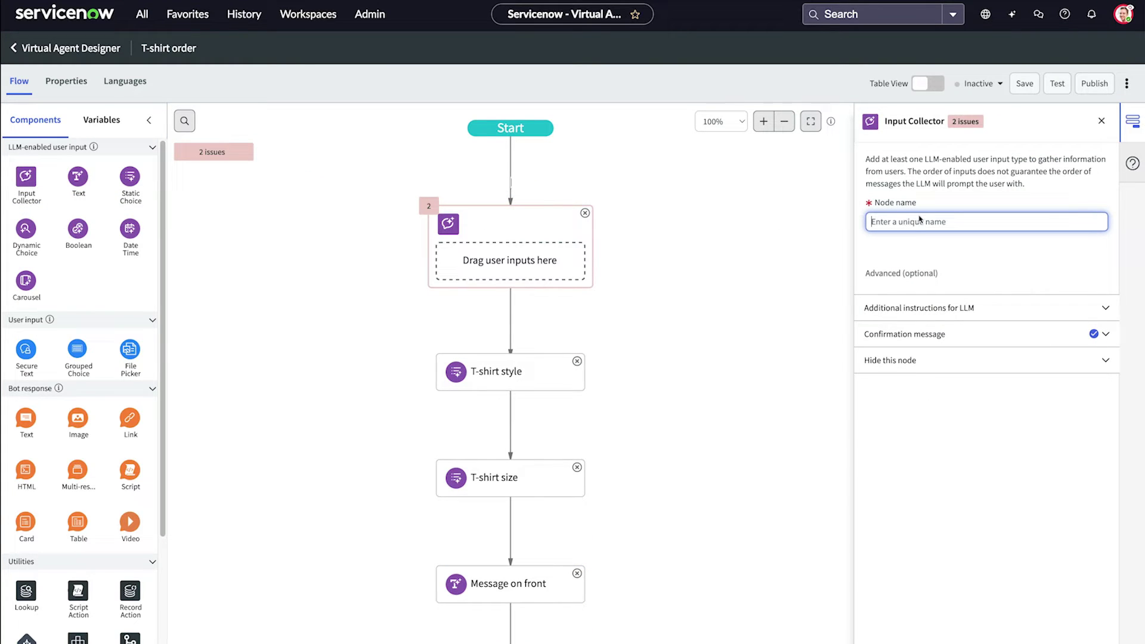
type("T-shirt options")
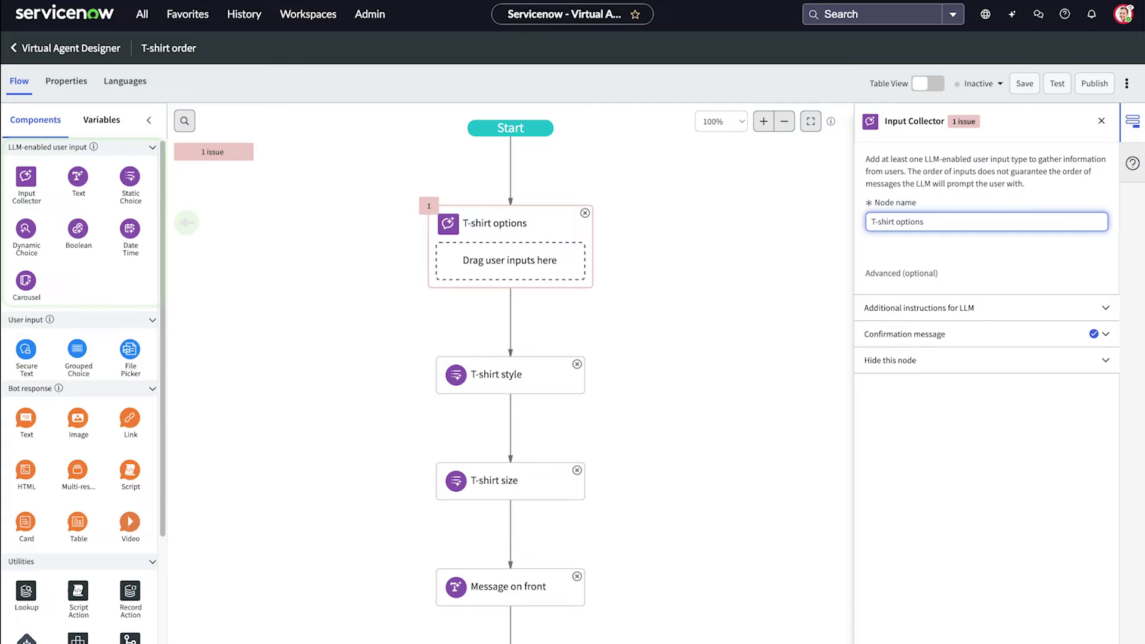
Step: Move T-shirt style, T-shirt size and Message on front into the collector, then take them back out
left_click_drag(523, 383, 520, 270)
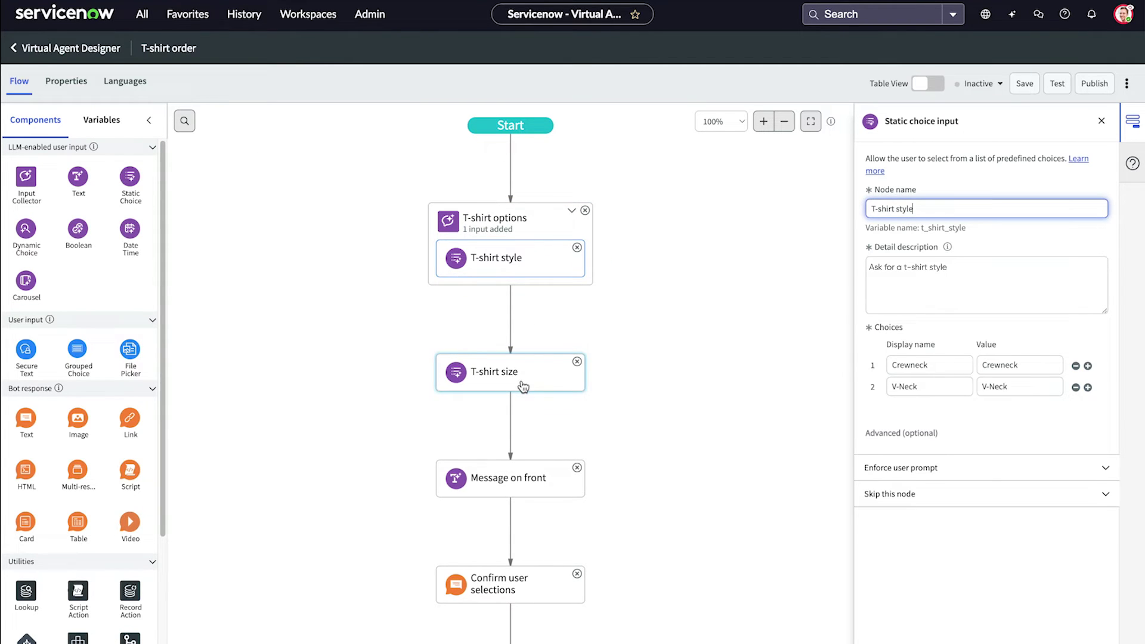
left_click_drag(519, 377, 524, 279)
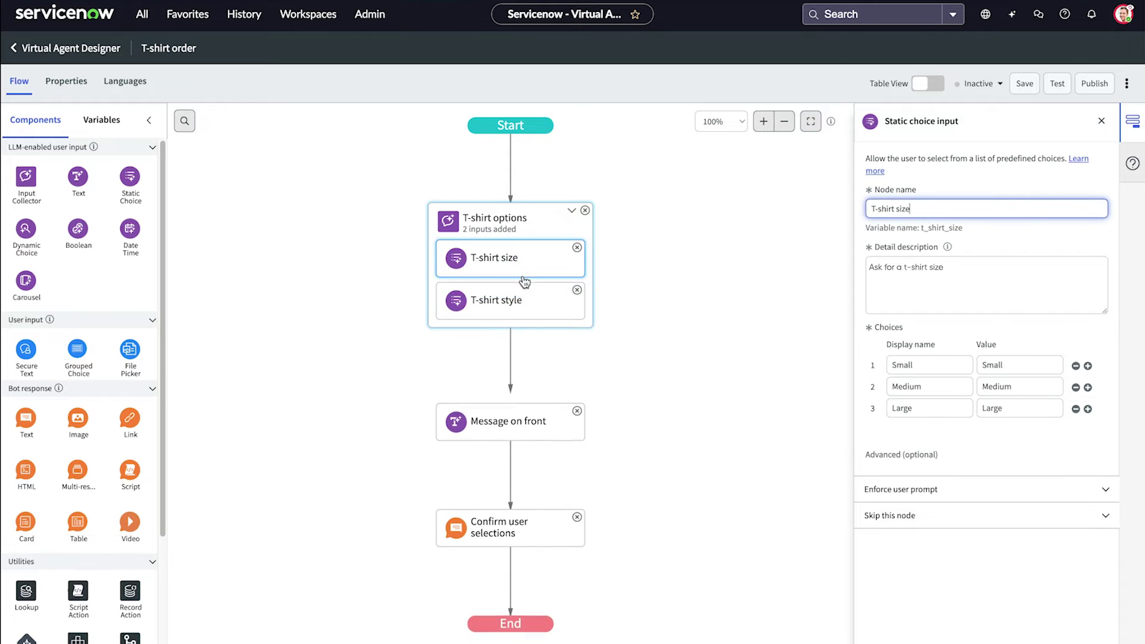
left_click_drag(515, 414, 512, 300)
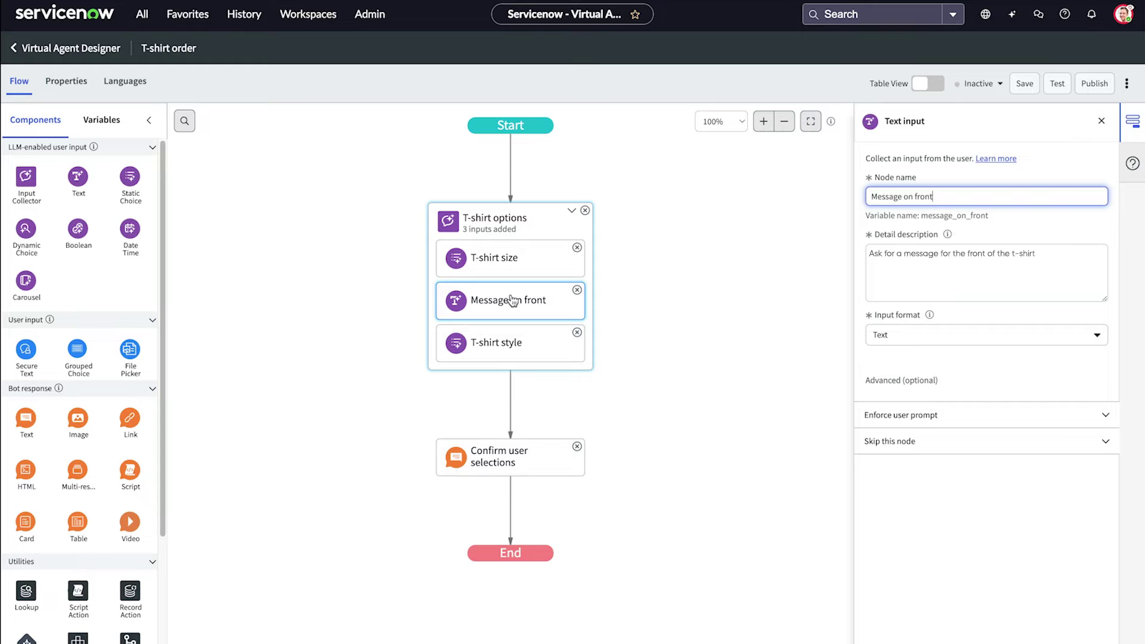
left_click_drag(512, 300, 511, 411)
left_click_drag(527, 311, 527, 373)
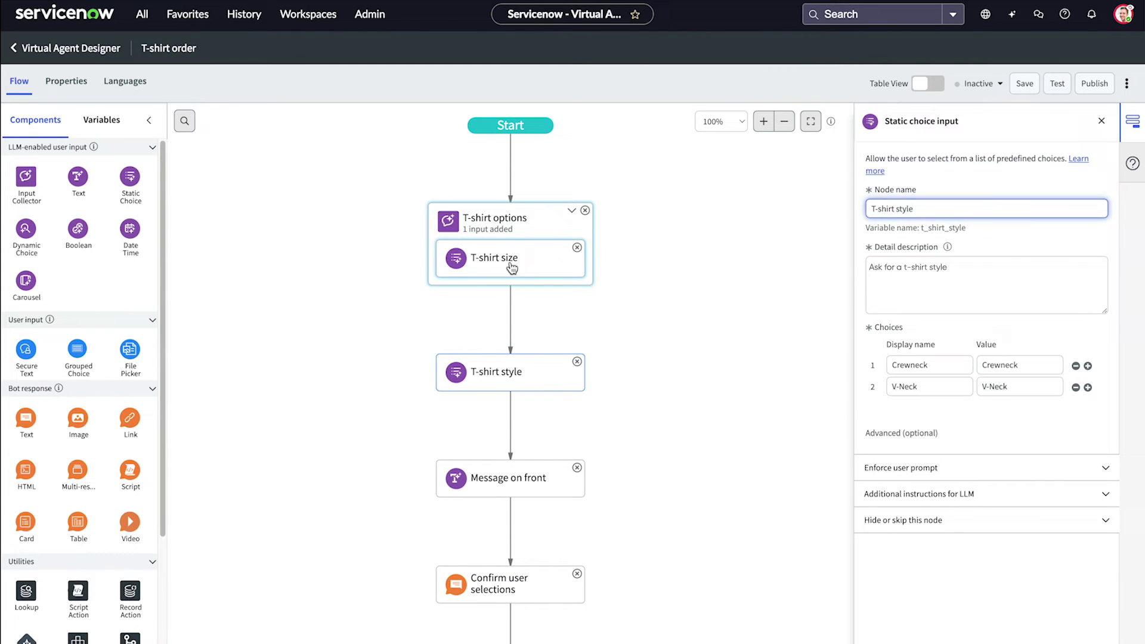
left_click_drag(519, 264, 524, 318)
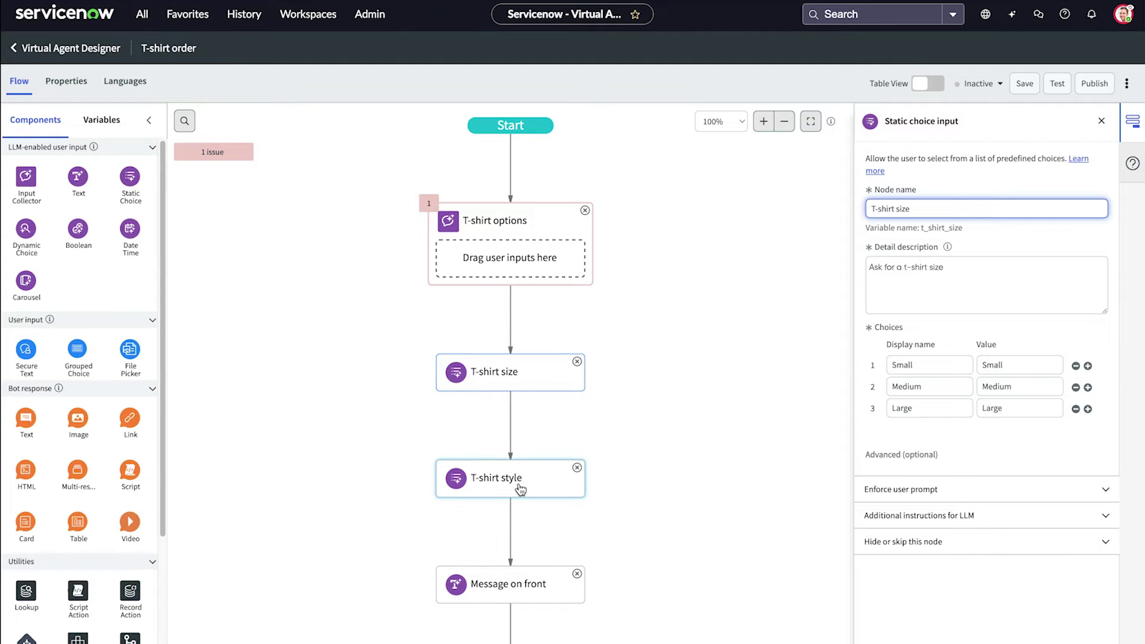
Step: Re-add style, size and Message on front to T-shirt options, placing style above size
left_click_drag(525, 480, 523, 264)
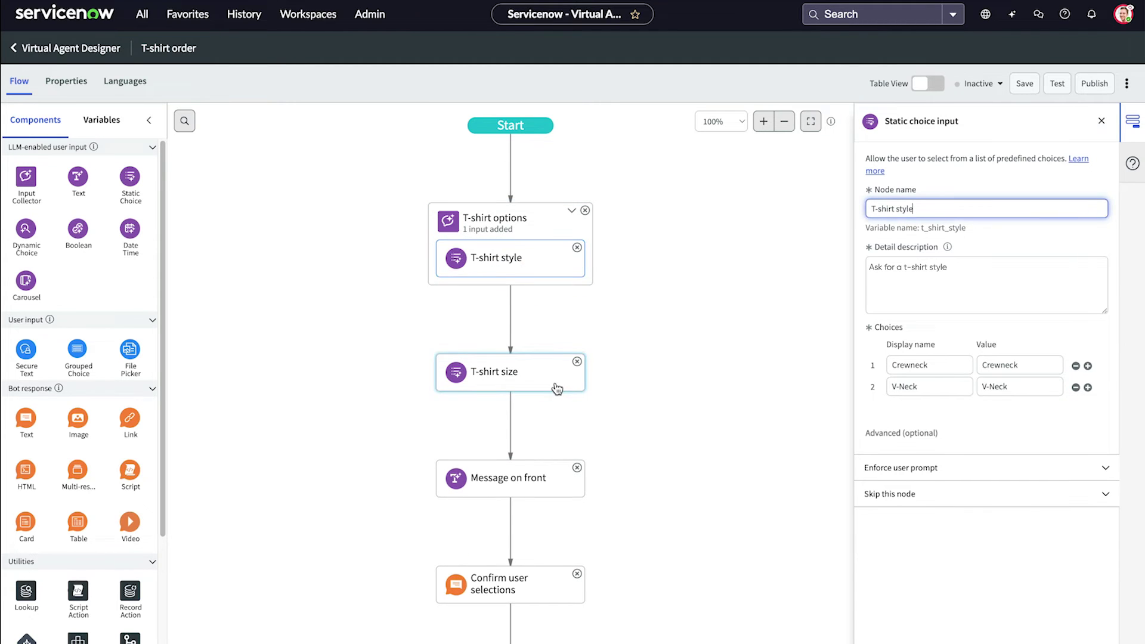
left_click_drag(558, 388, 525, 263)
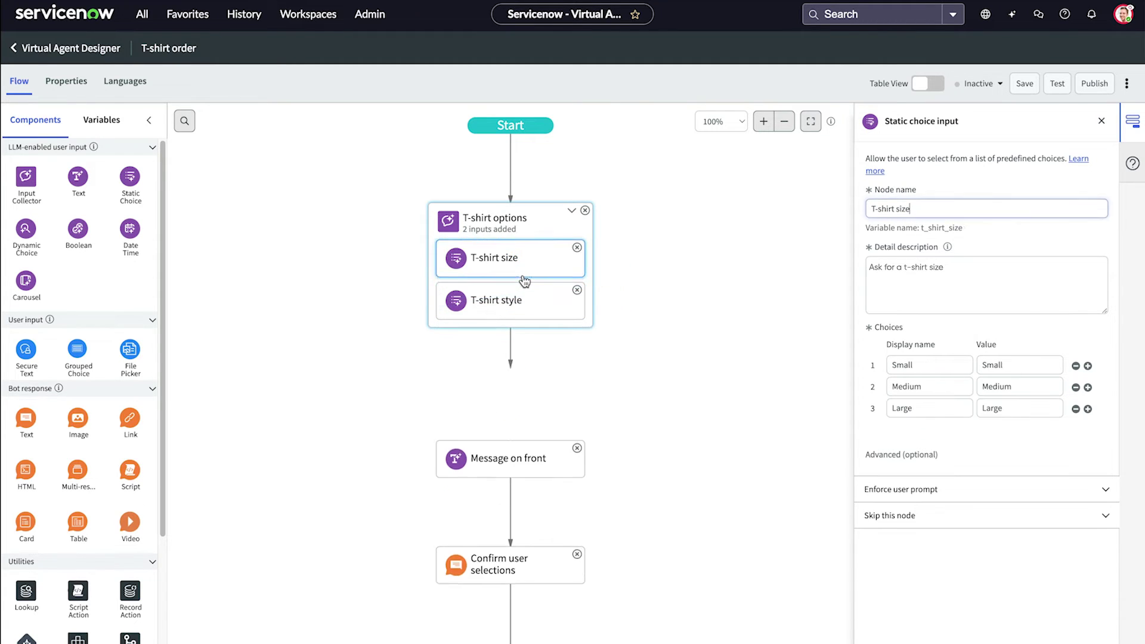
left_click_drag(535, 419, 516, 355)
left_click_drag(478, 301, 490, 244)
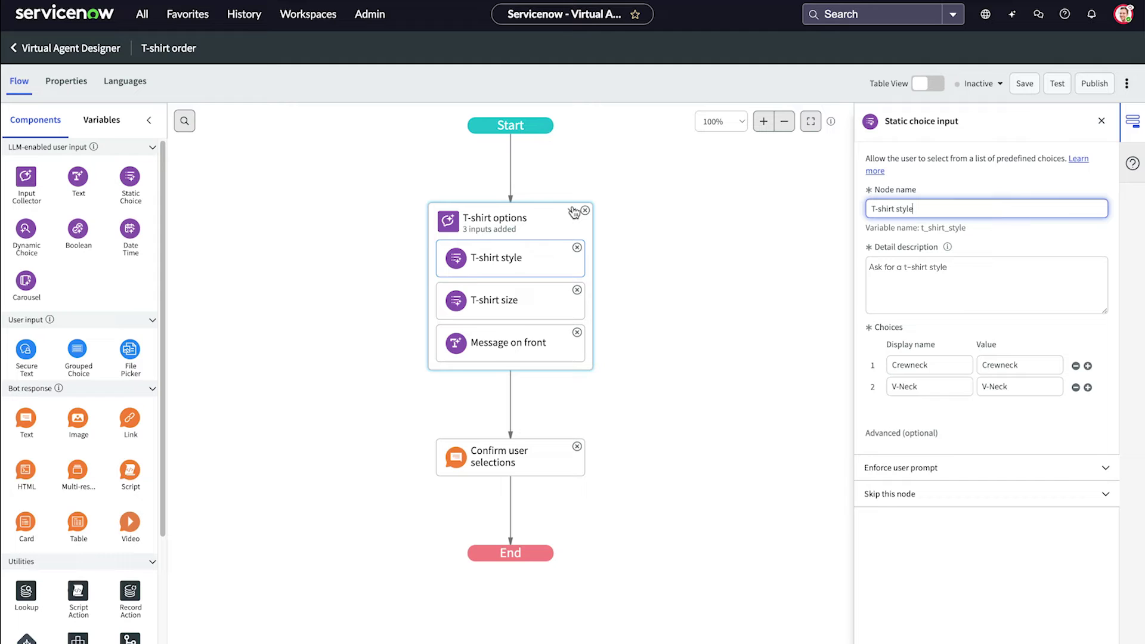
Step: Check the T-shirt options collector's Confirmation message setting, then delete the Confirm user selections node
left_click(574, 212)
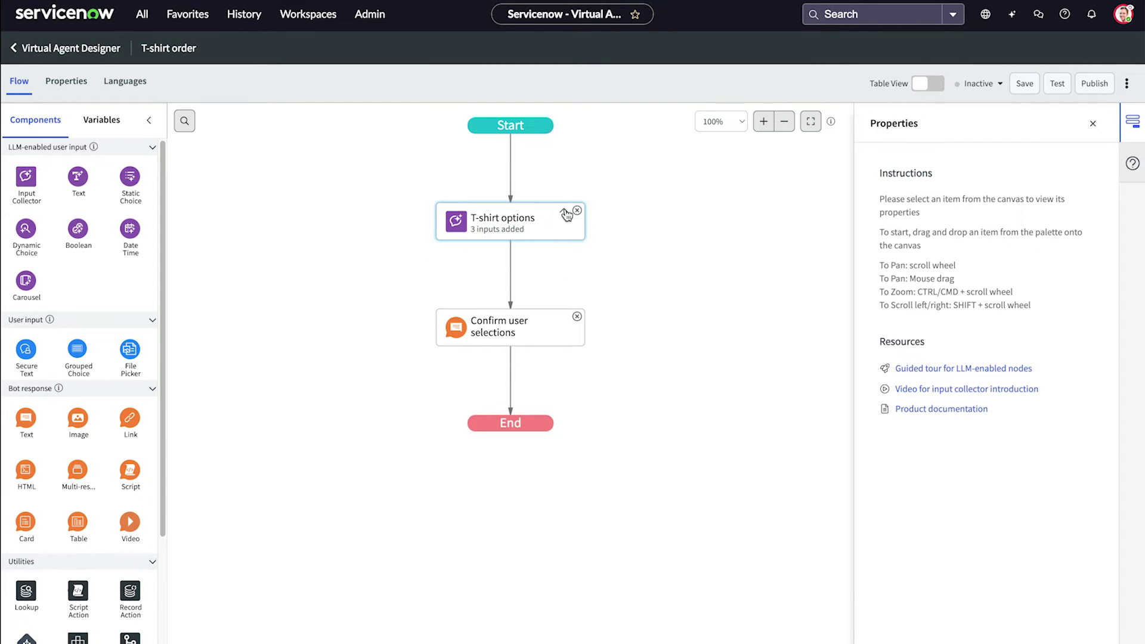
left_click(567, 214)
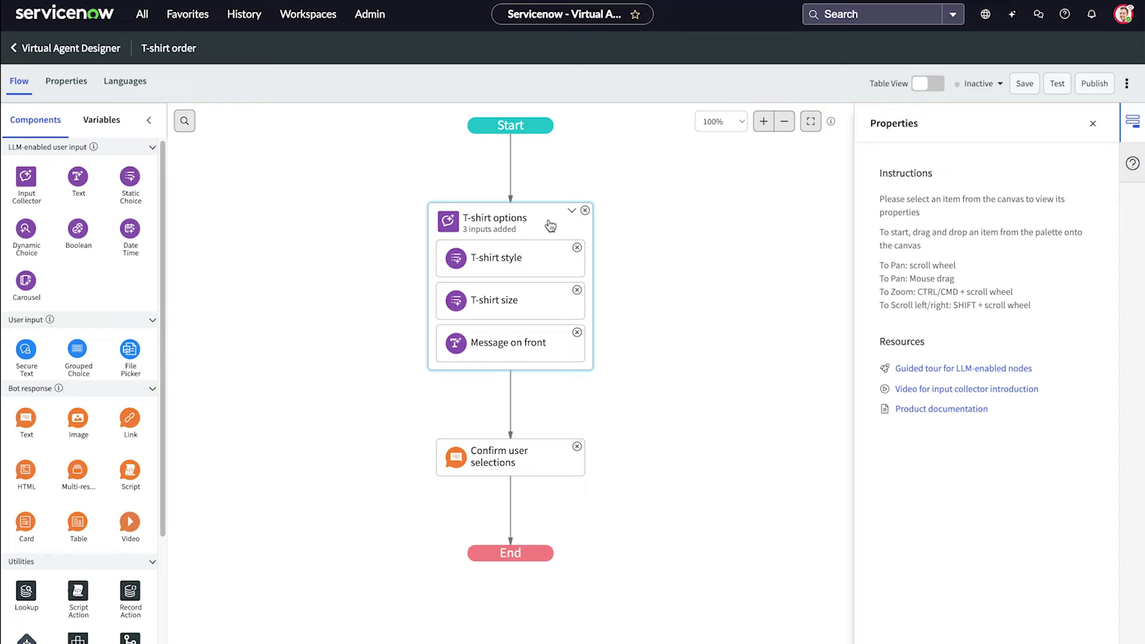
left_click(548, 225)
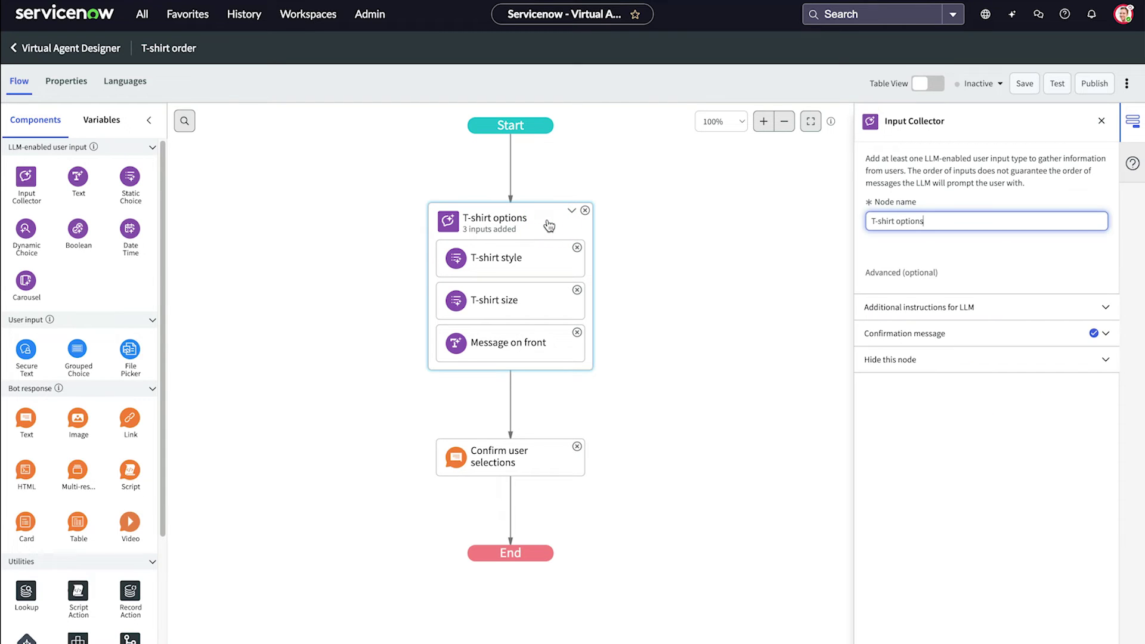
left_click(926, 338)
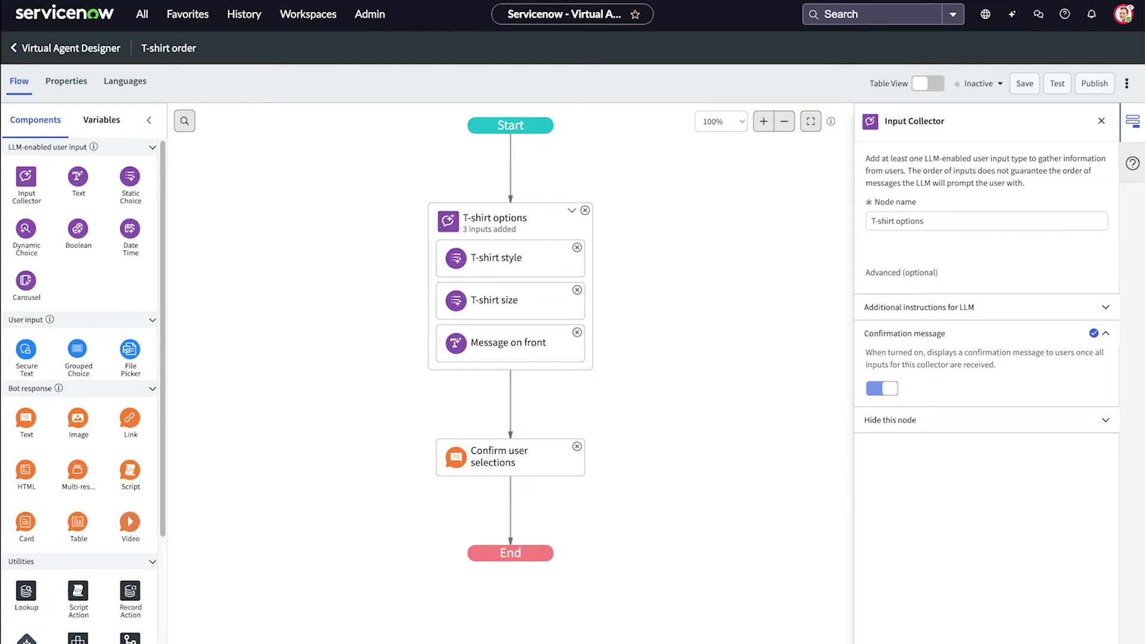
left_click(576, 446)
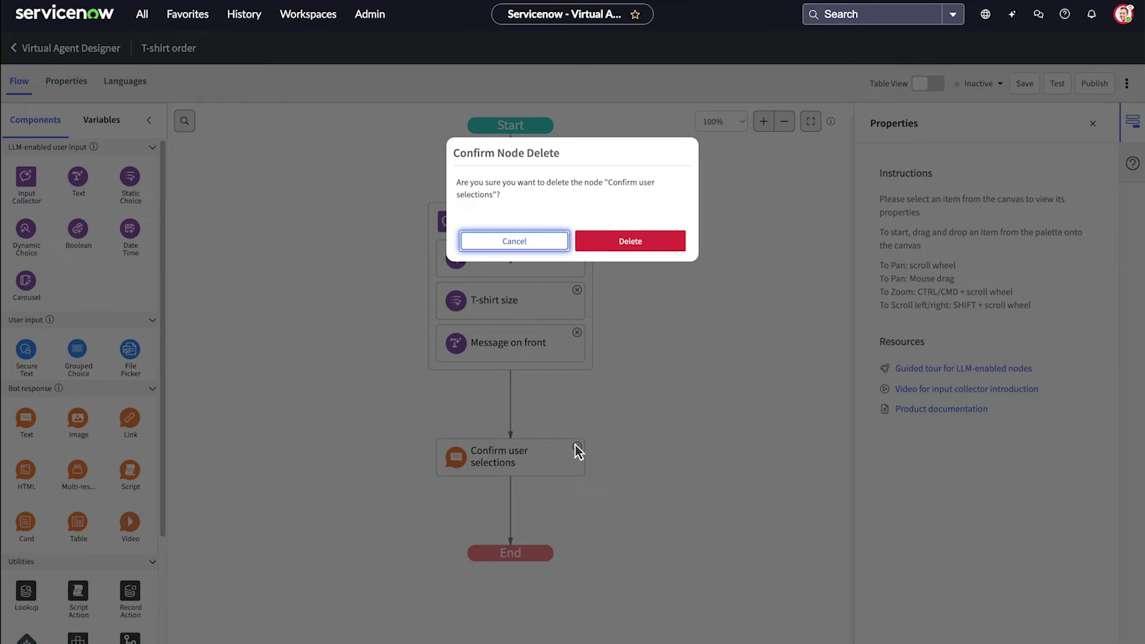
left_click(632, 242)
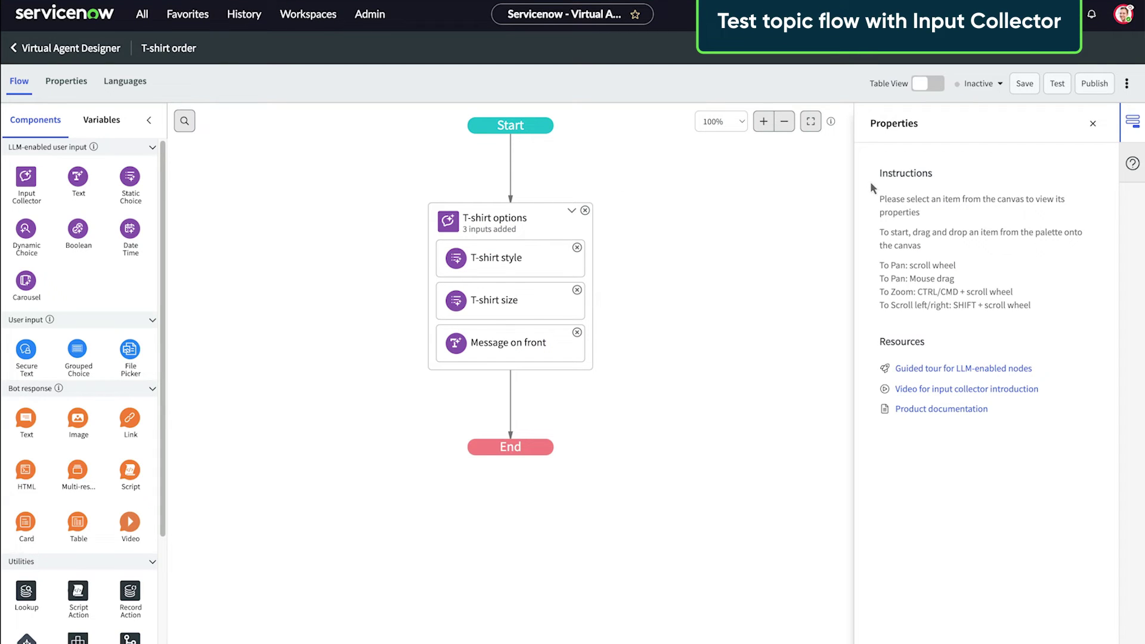
Step: Start a test chat, pick V-Neck, then reply 'changed my mind. I want a crewneck'
left_click(1056, 85)
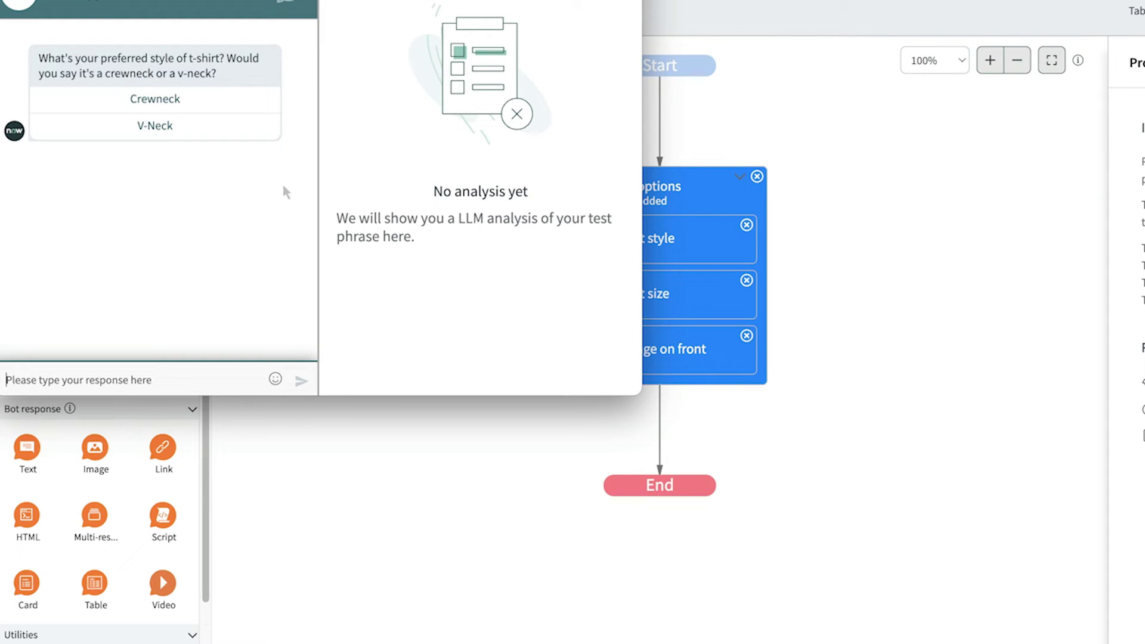
left_click(172, 127)
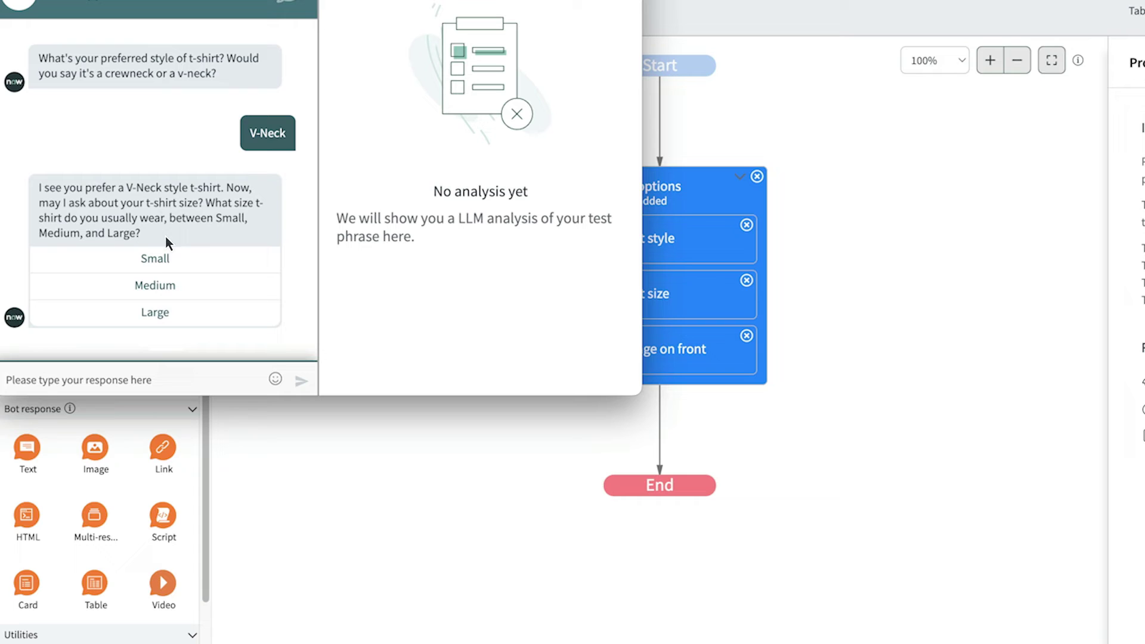
left_click(159, 381)
type("changed my mind. I want a ")
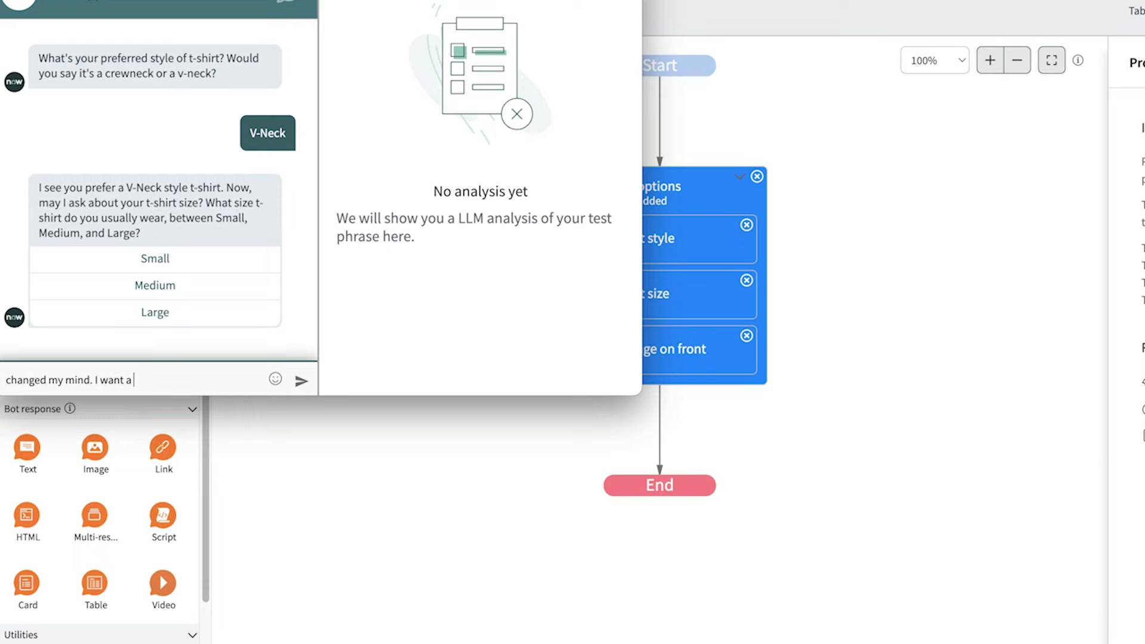
type("crewneck")
left_click(301, 380)
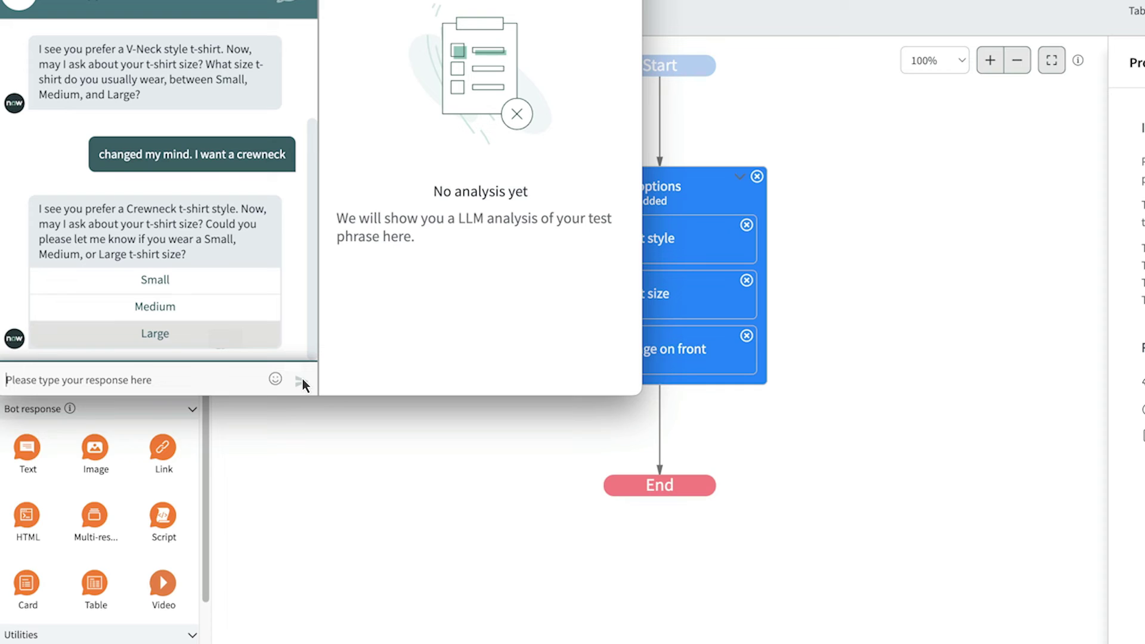
Step: Pick Large, switch back to v-neck, enter 'I love life!' and approve the summary with Yes
left_click(176, 335)
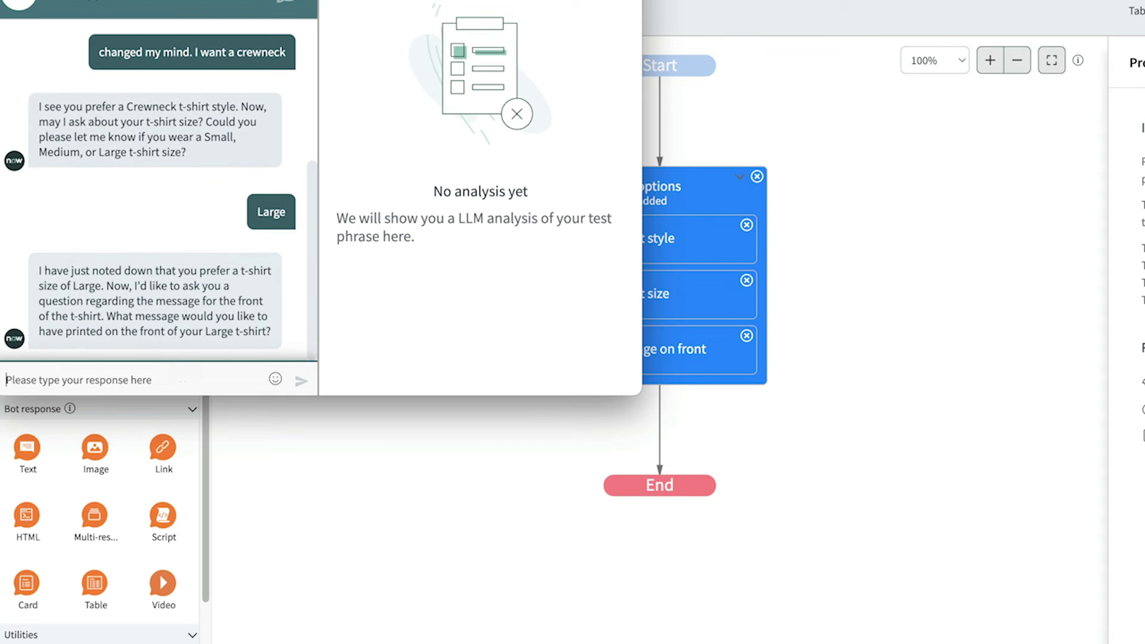
type("Wait, I d")
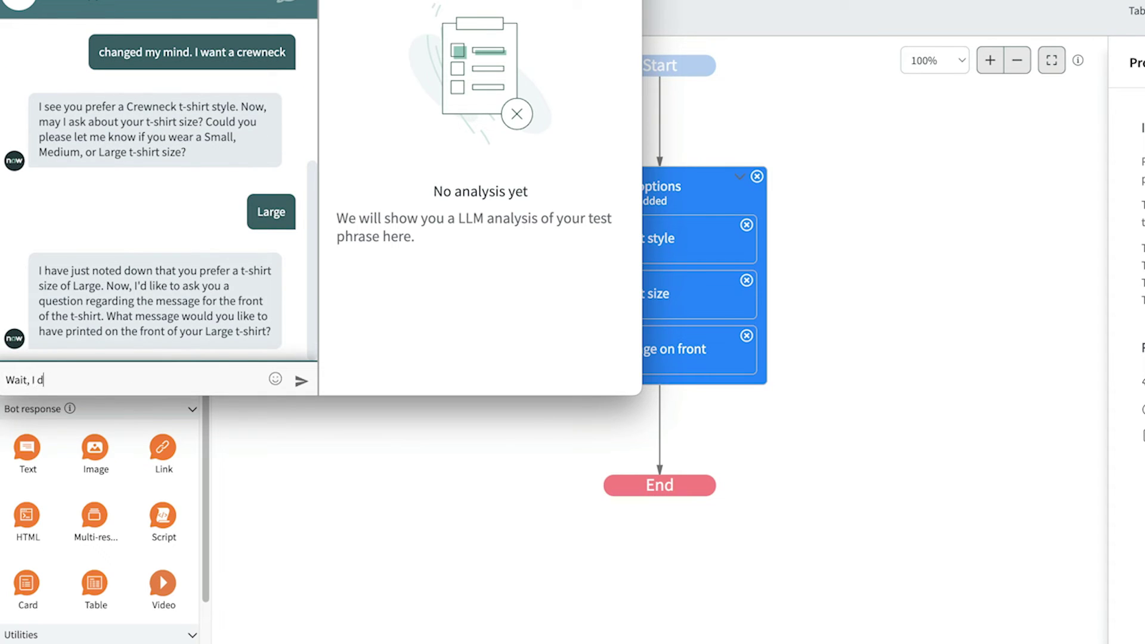
type("o want a v-neck. Sorry!")
left_click(301, 381)
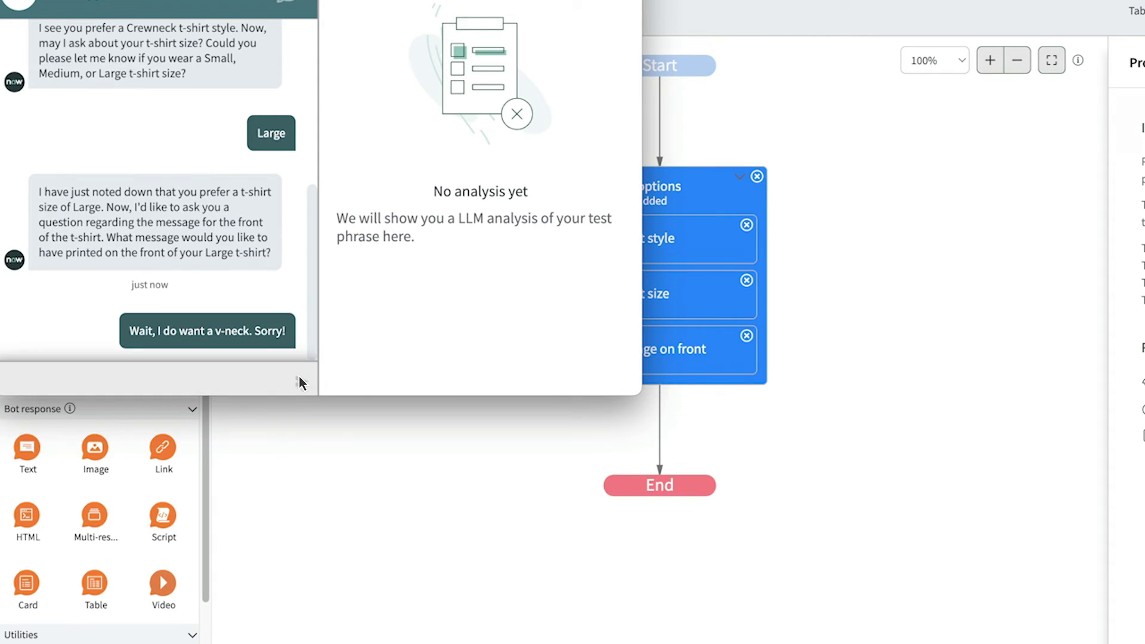
type("I")
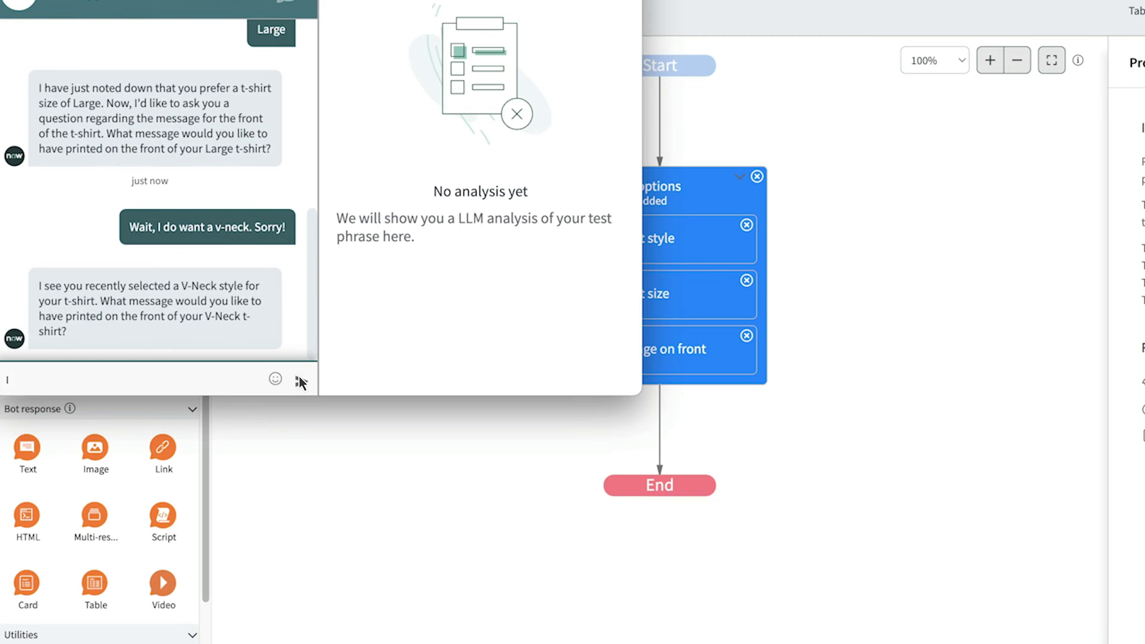
type(" love lif")
type("!")
left_click(301, 382)
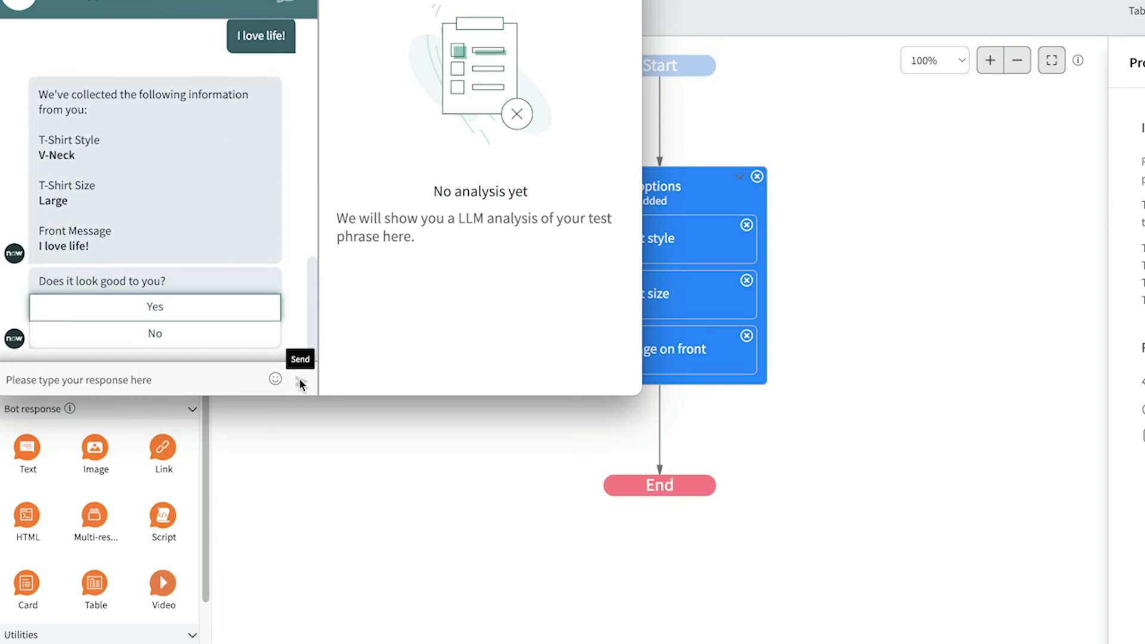
left_click(248, 316)
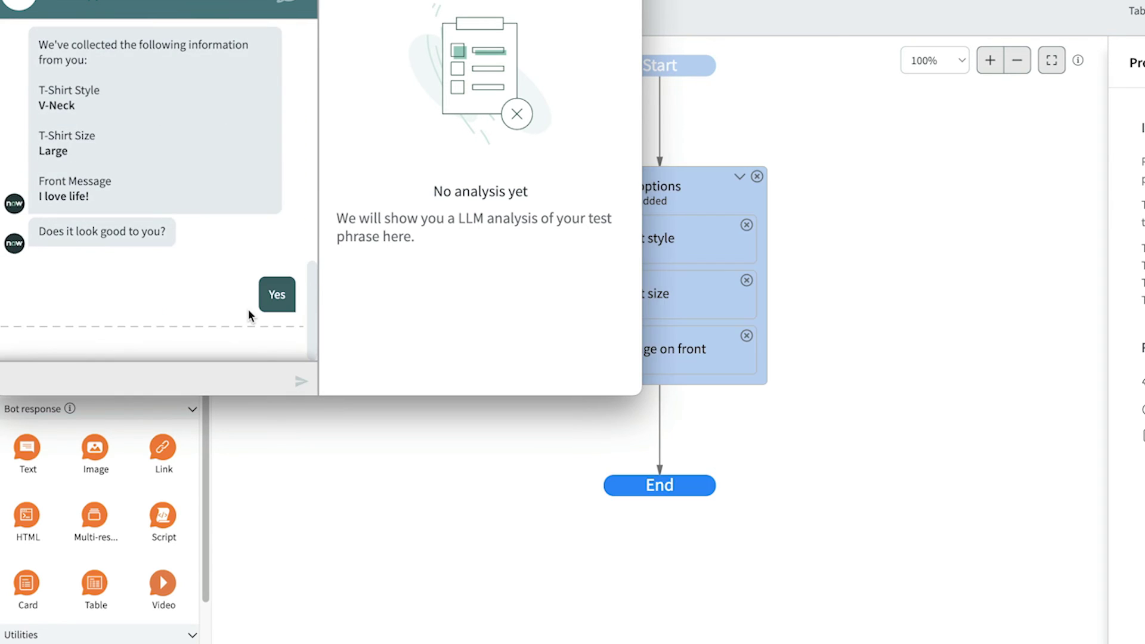